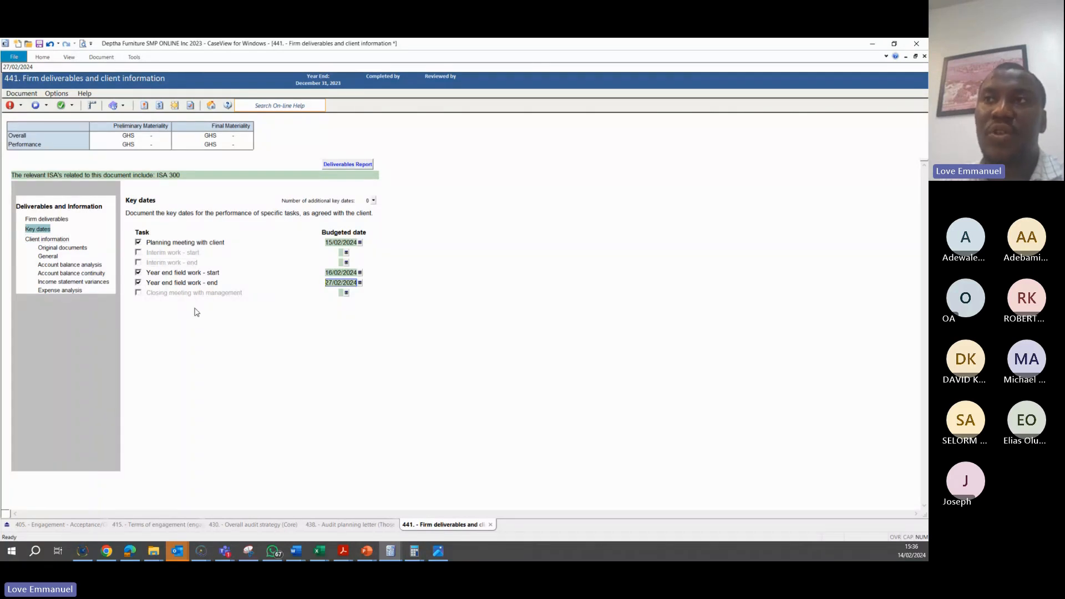
# Include the closing meeting with management among the key dates and set its budgeted date to 29/02/2024
pyautogui.click(138, 292)
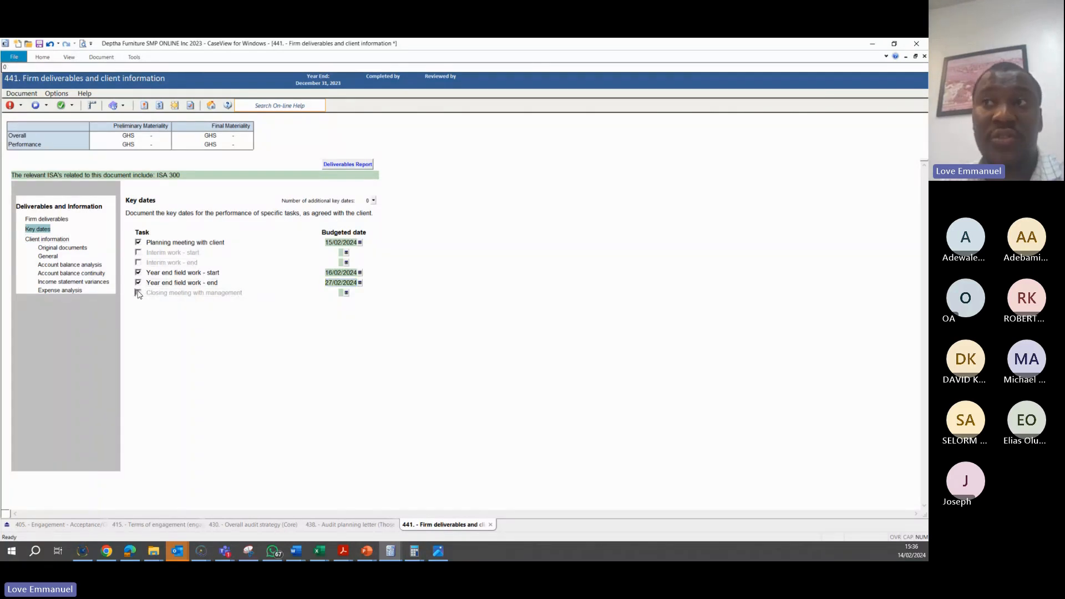
pyautogui.click(346, 292)
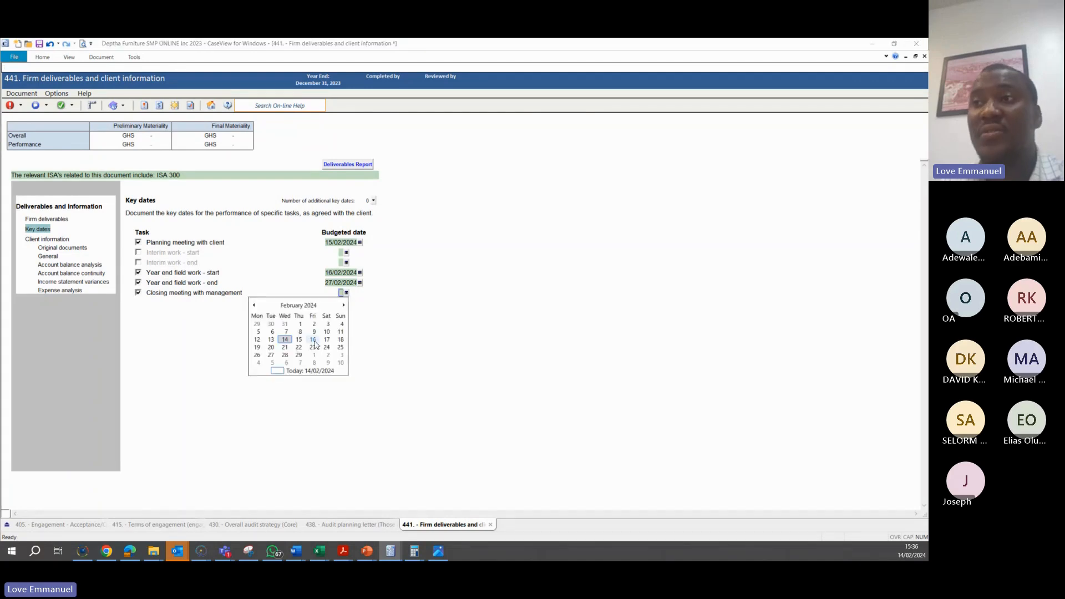
pyautogui.click(299, 356)
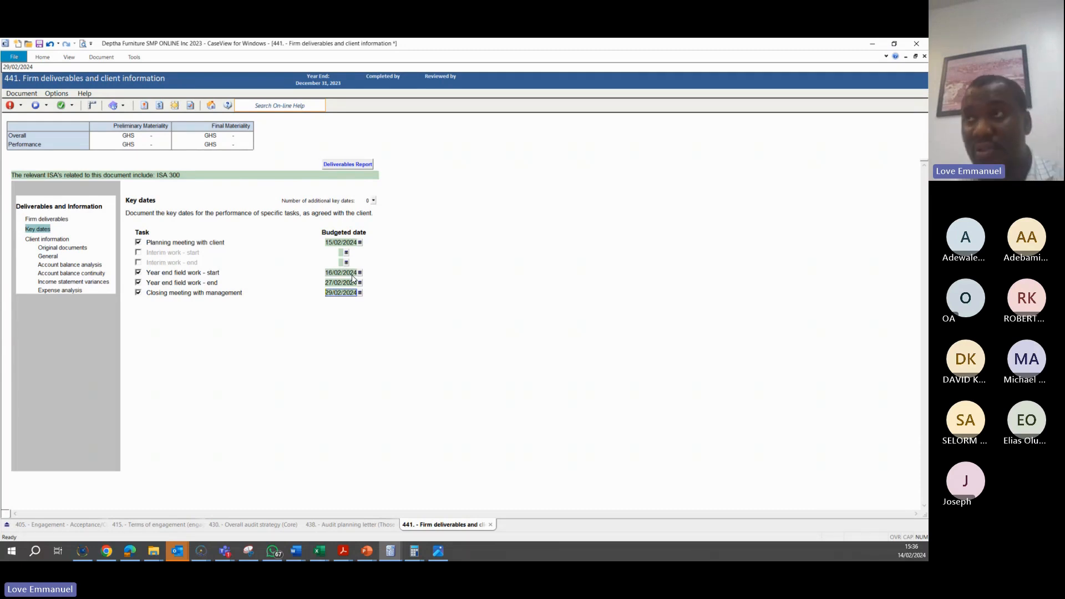
pyautogui.click(373, 201)
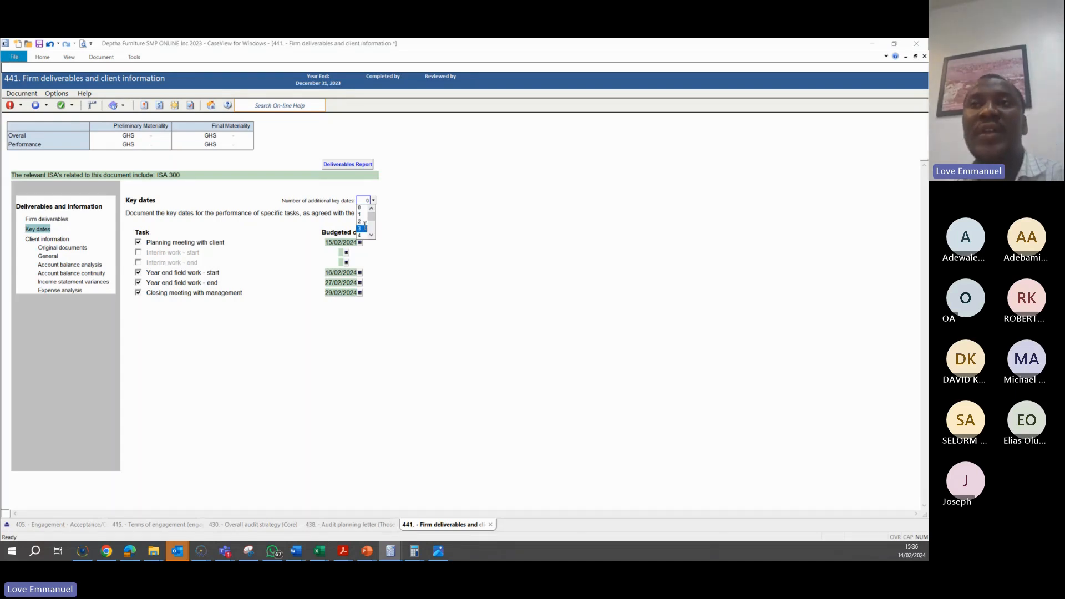
pyautogui.click(38, 222)
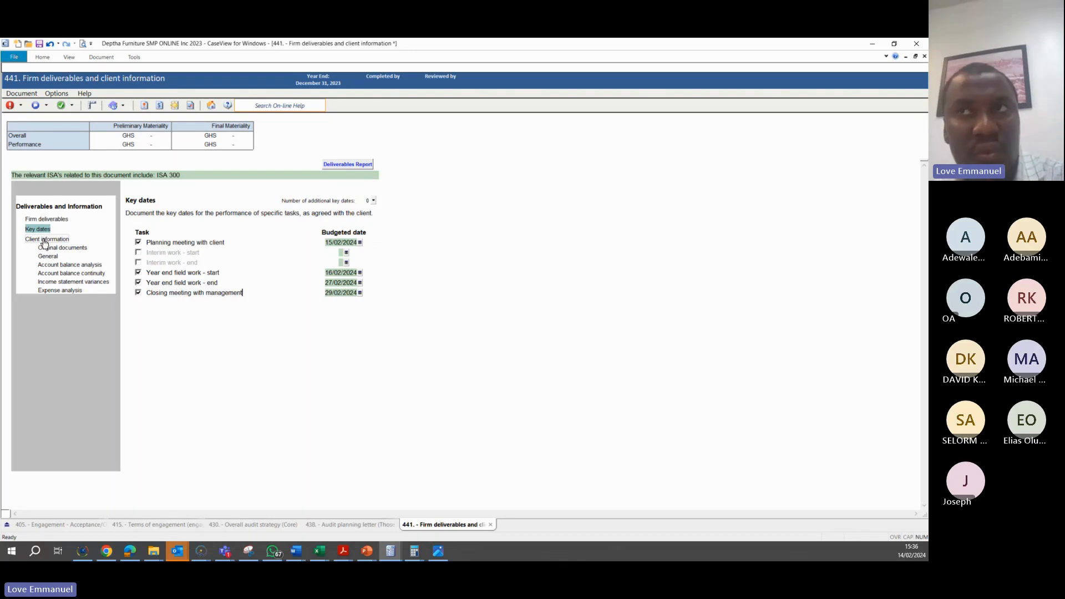
# Under the client information's original documents, include bank statements, check stubs, deposit books, sales journals and the disbursements journal
pyautogui.click(45, 239)
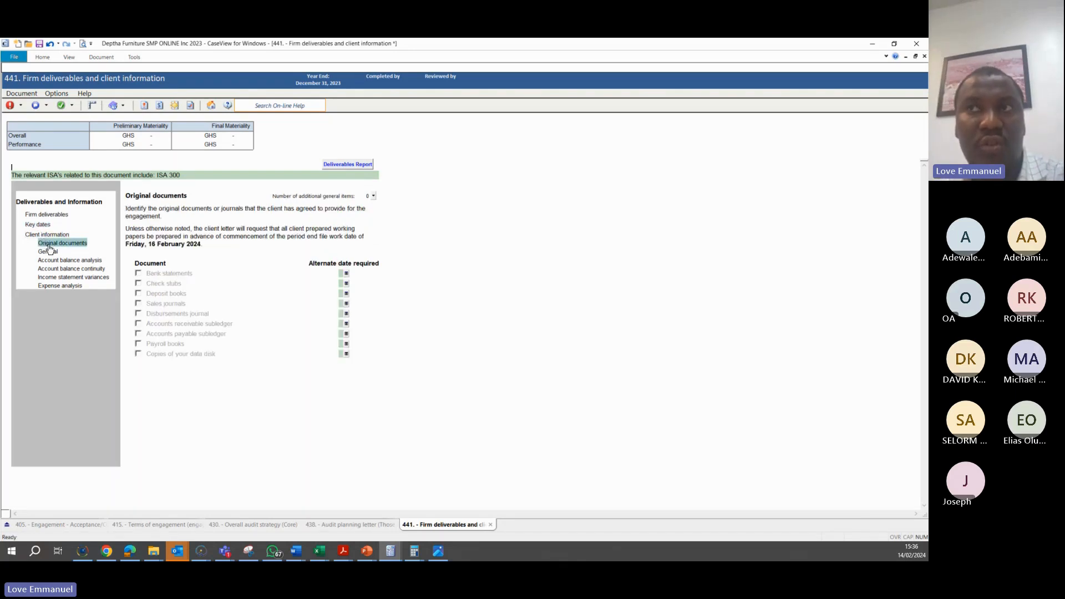
pyautogui.click(137, 272)
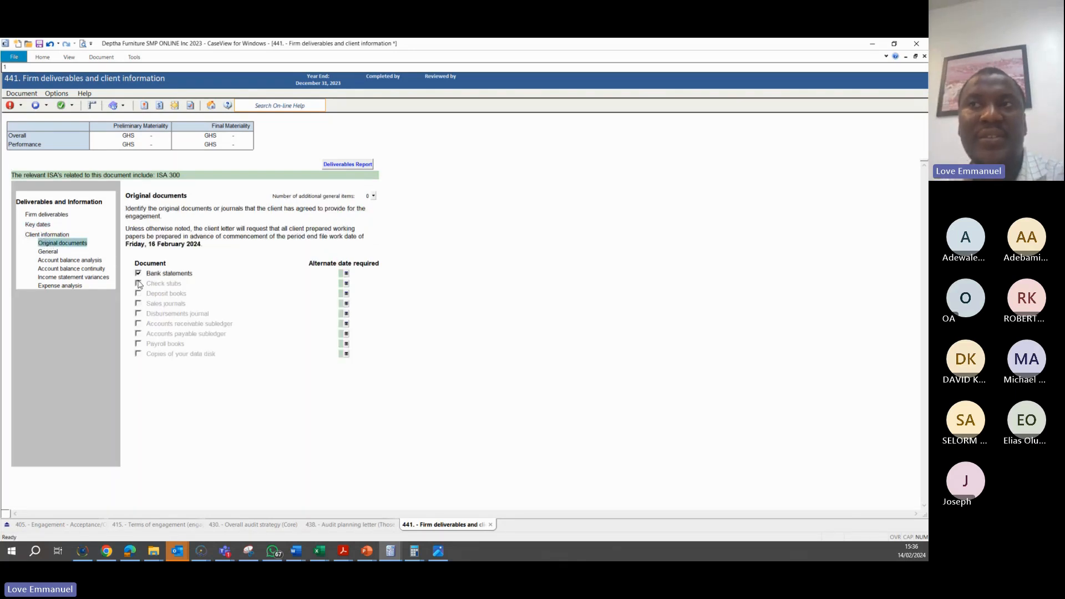
pyautogui.click(138, 282)
pyautogui.click(139, 293)
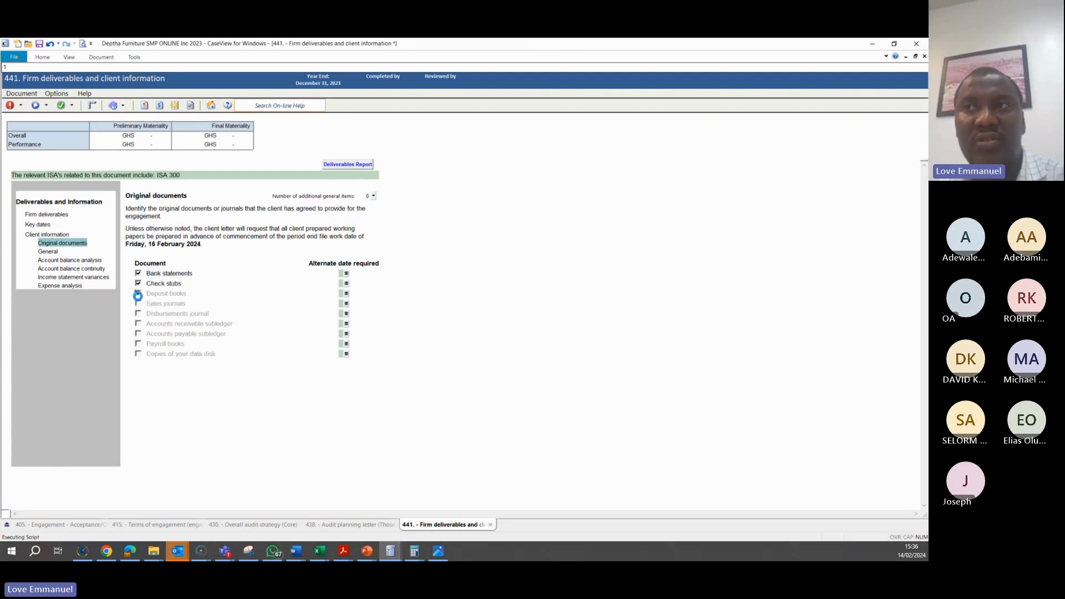
pyautogui.click(138, 304)
pyautogui.click(138, 313)
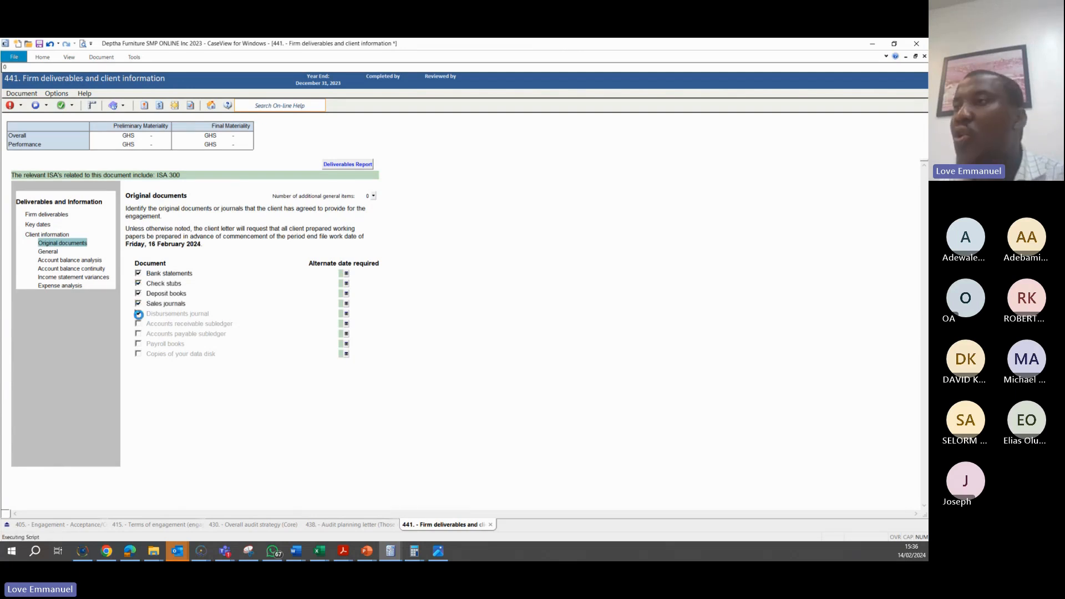
# Set the alternate required dates to 16/02/2024 for bank statements and sales journals, and 15/02/2024 for check stubs and deposit books
pyautogui.click(346, 273)
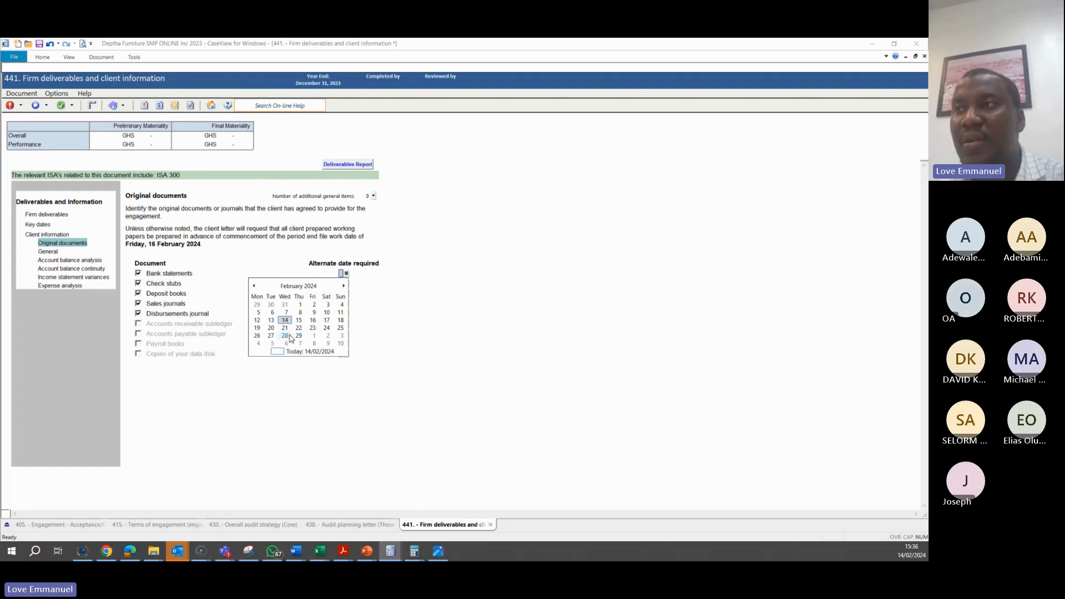
pyautogui.click(314, 321)
pyautogui.click(346, 283)
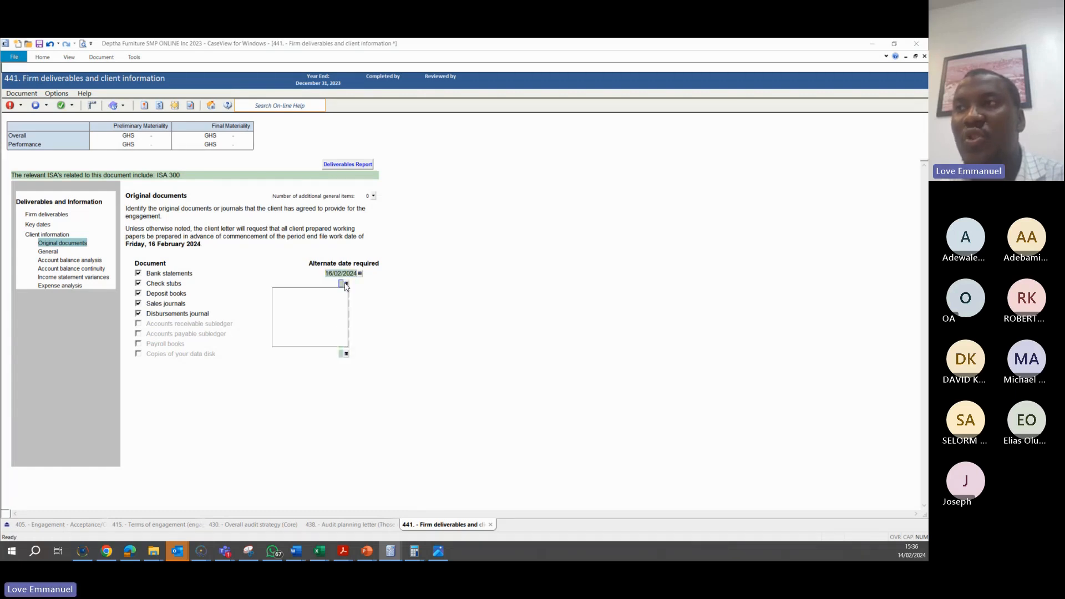
pyautogui.click(299, 330)
pyautogui.click(346, 293)
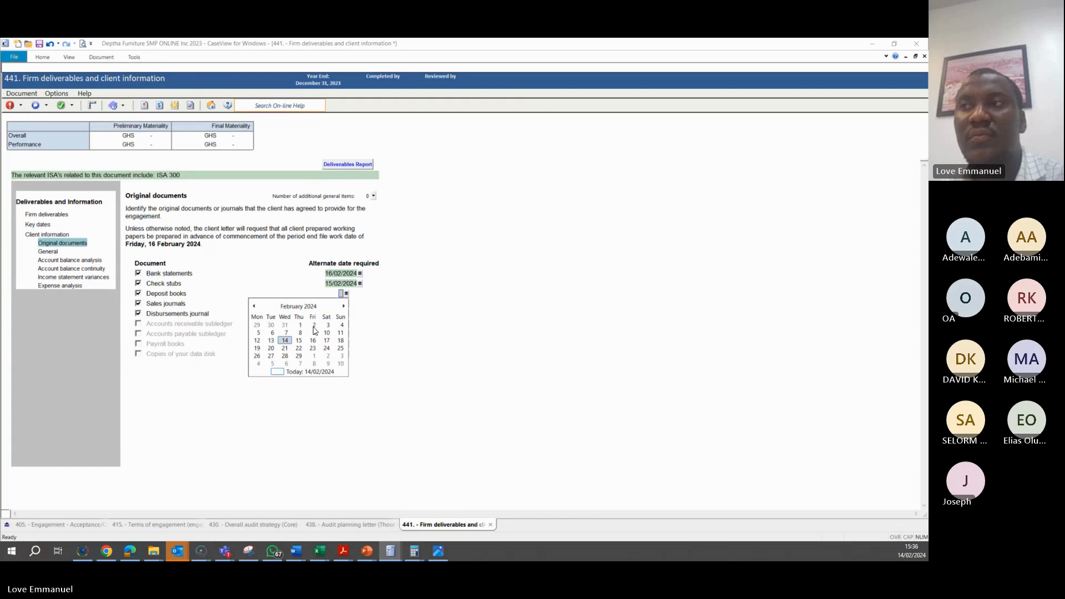
pyautogui.click(298, 340)
pyautogui.click(346, 303)
pyautogui.click(314, 351)
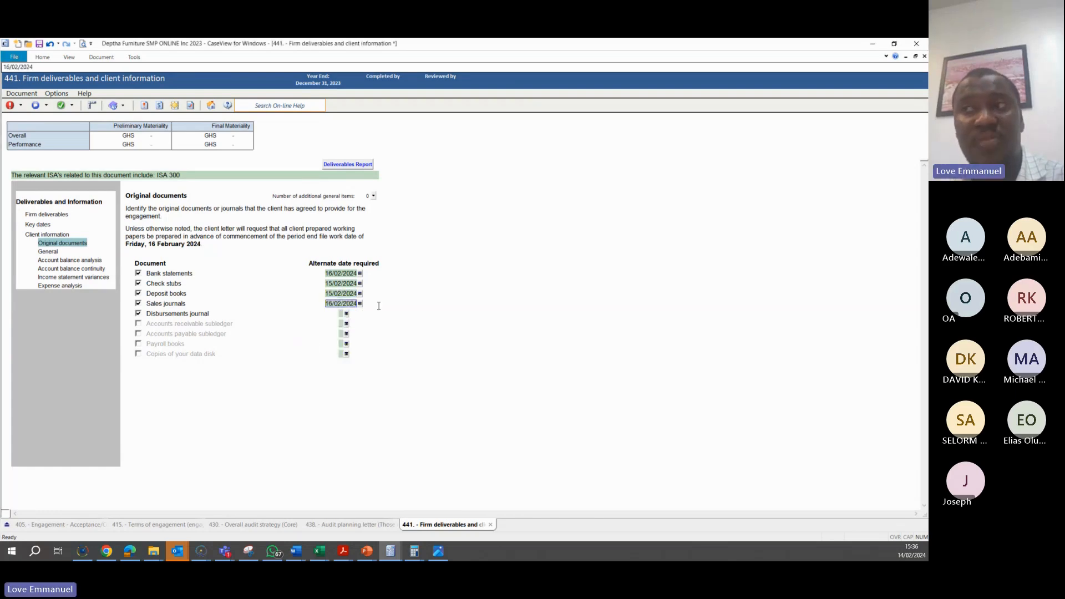
# In the General client information section, include draft financial statements and working paper supporting notes
pyautogui.click(49, 252)
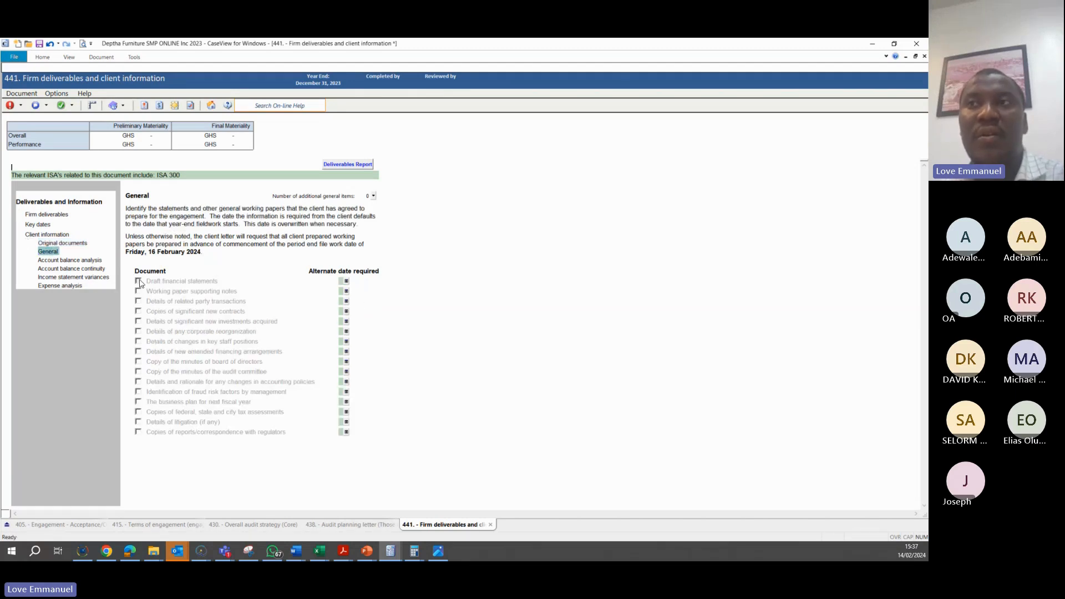
pyautogui.click(138, 281)
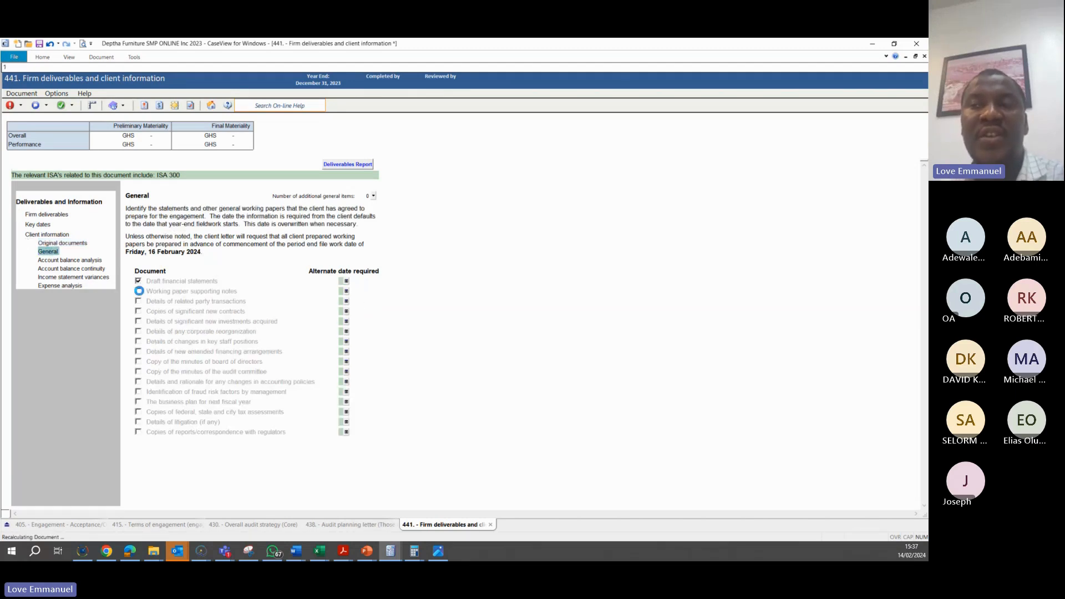
pyautogui.click(138, 291)
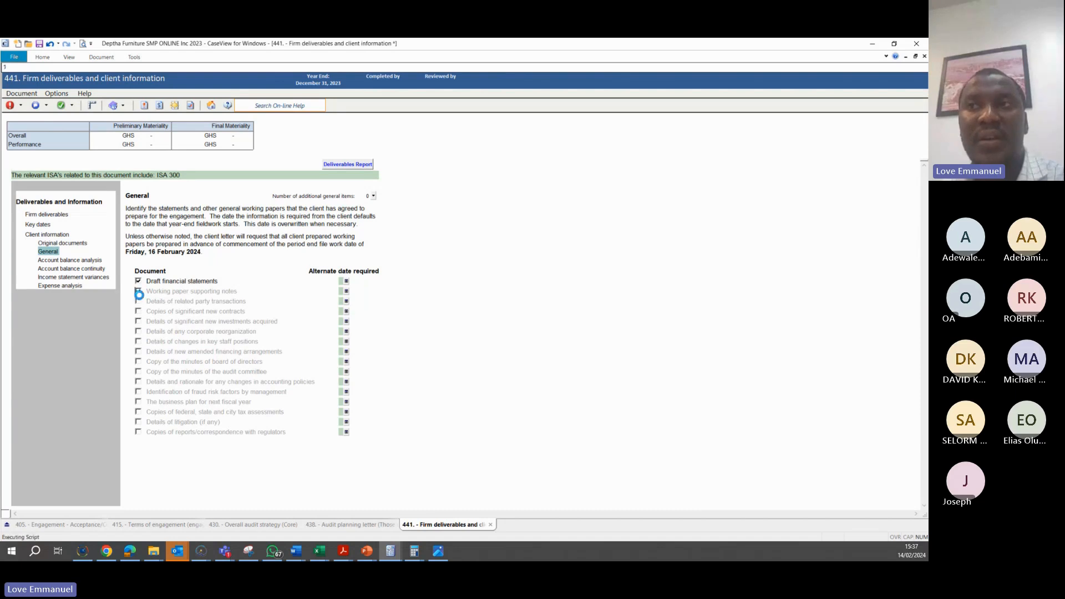
# Return to the Original documents section and set the number of additional general items to 2
pyautogui.click(49, 244)
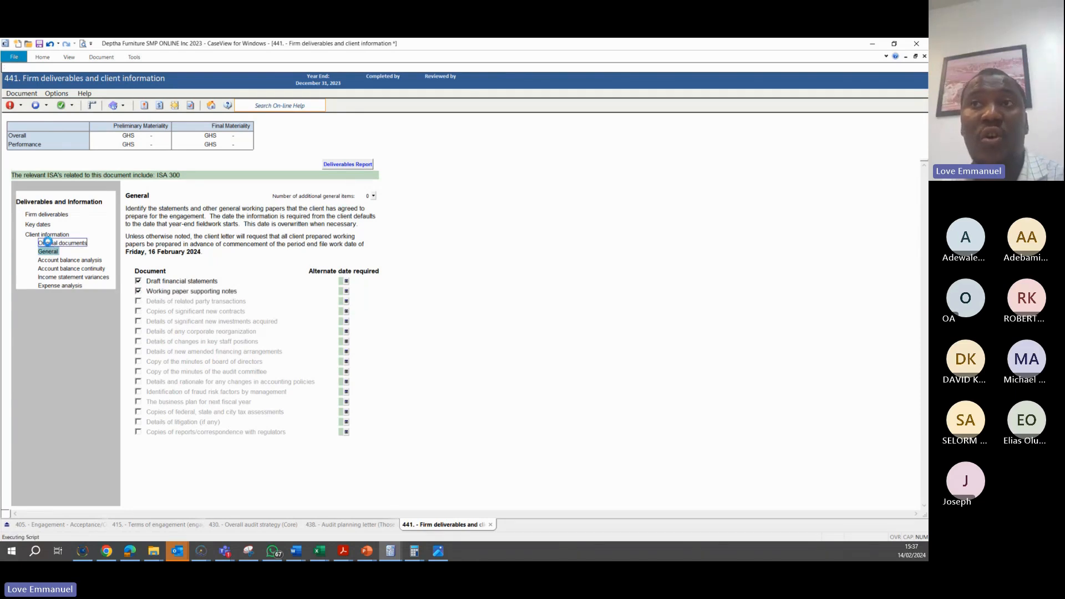
pyautogui.click(373, 196)
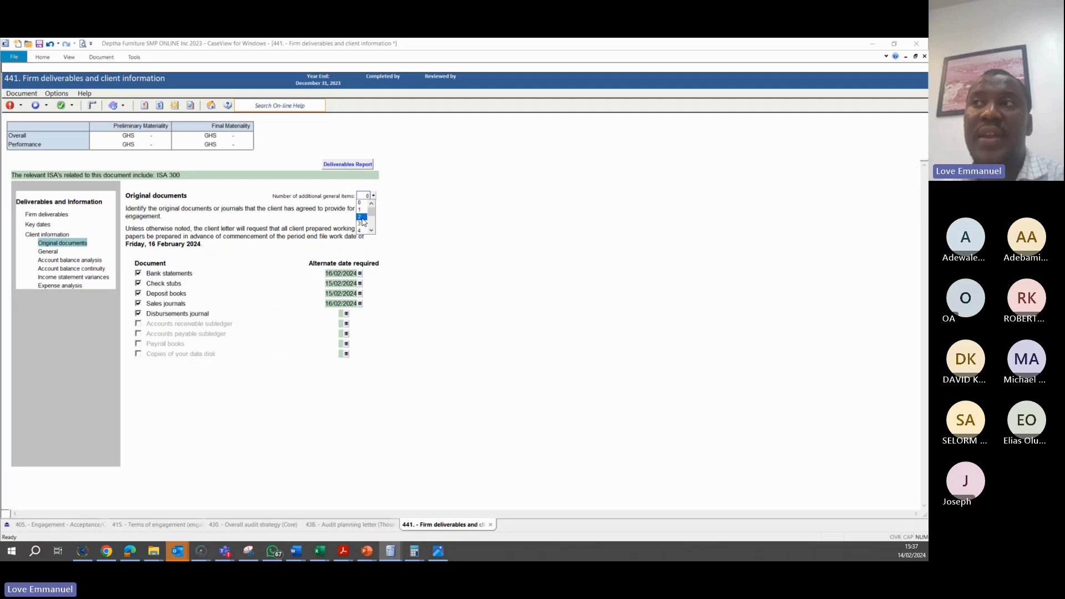
pyautogui.click(361, 216)
pyautogui.click(145, 363)
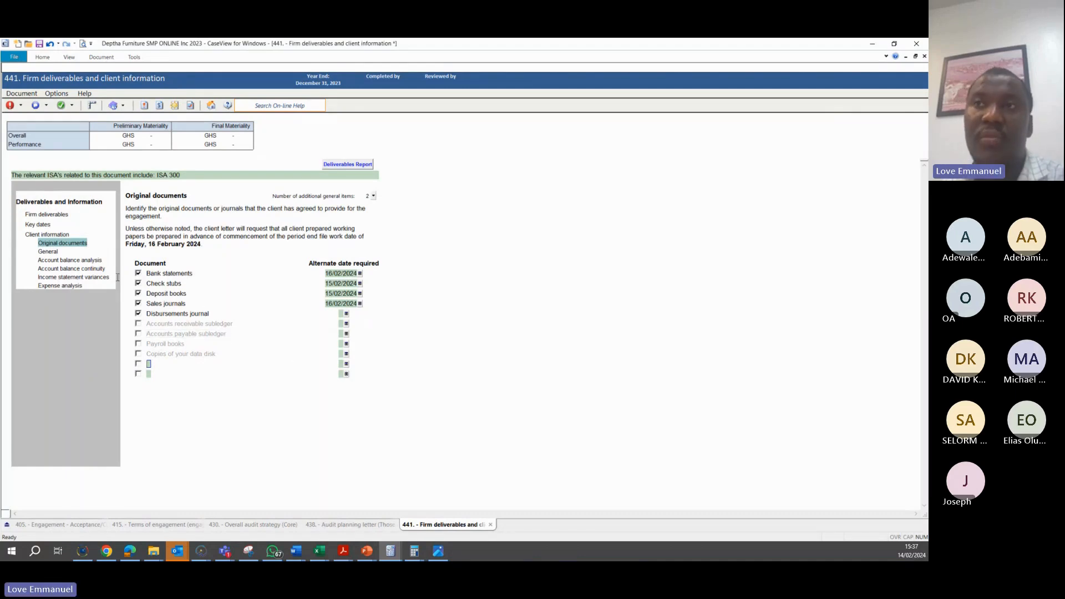
# Under General, include related party transactions, new investments acquired, key staff changes and board minutes, and date the draft financial statements 29/02/2024
pyautogui.click(58, 251)
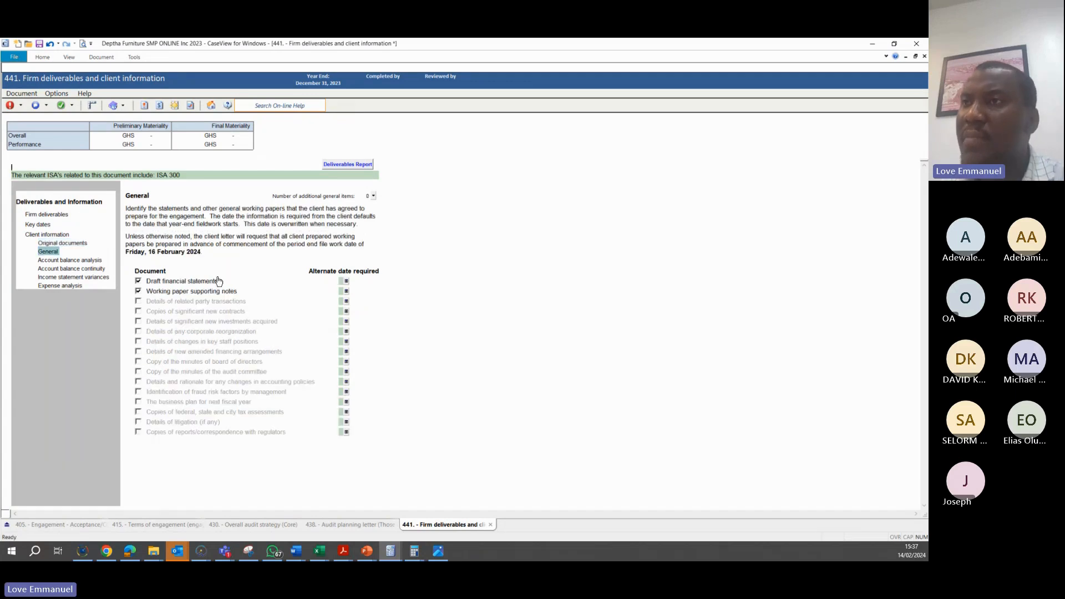
pyautogui.click(138, 301)
pyautogui.click(138, 341)
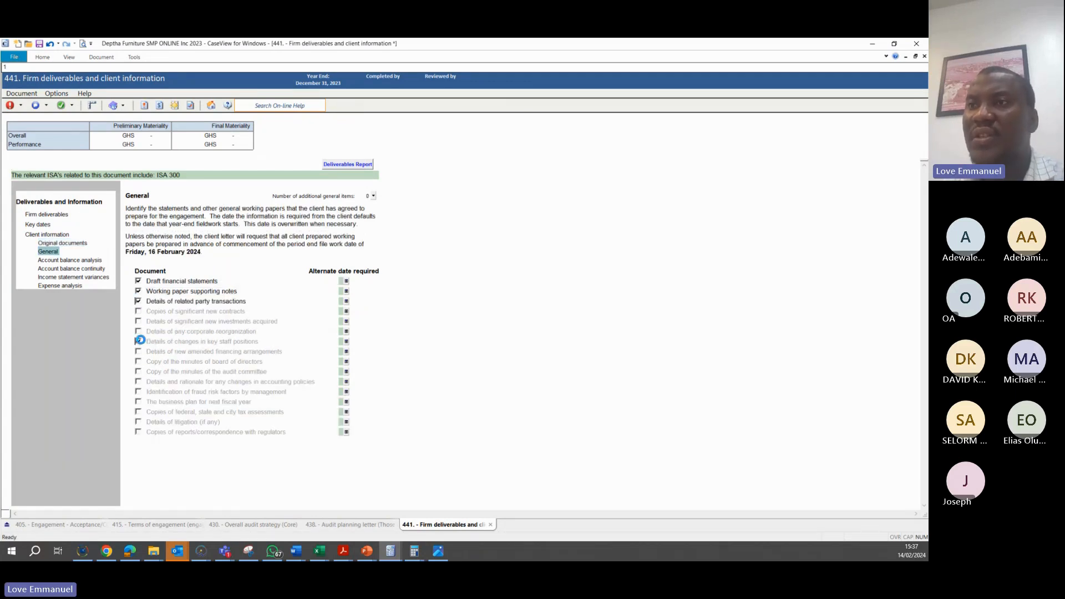
pyautogui.click(138, 361)
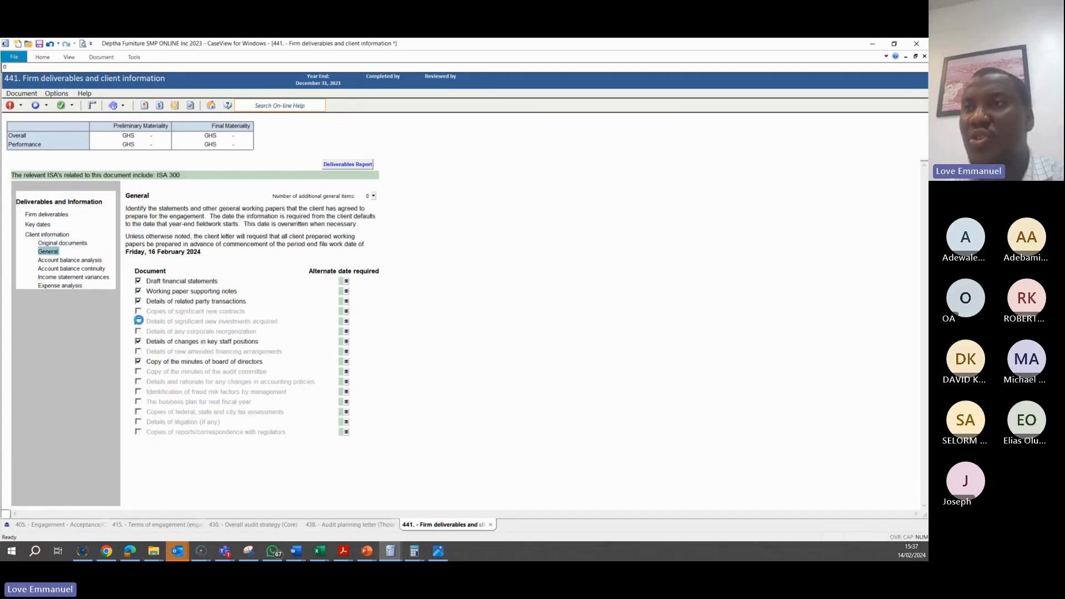
pyautogui.click(138, 322)
pyautogui.click(346, 280)
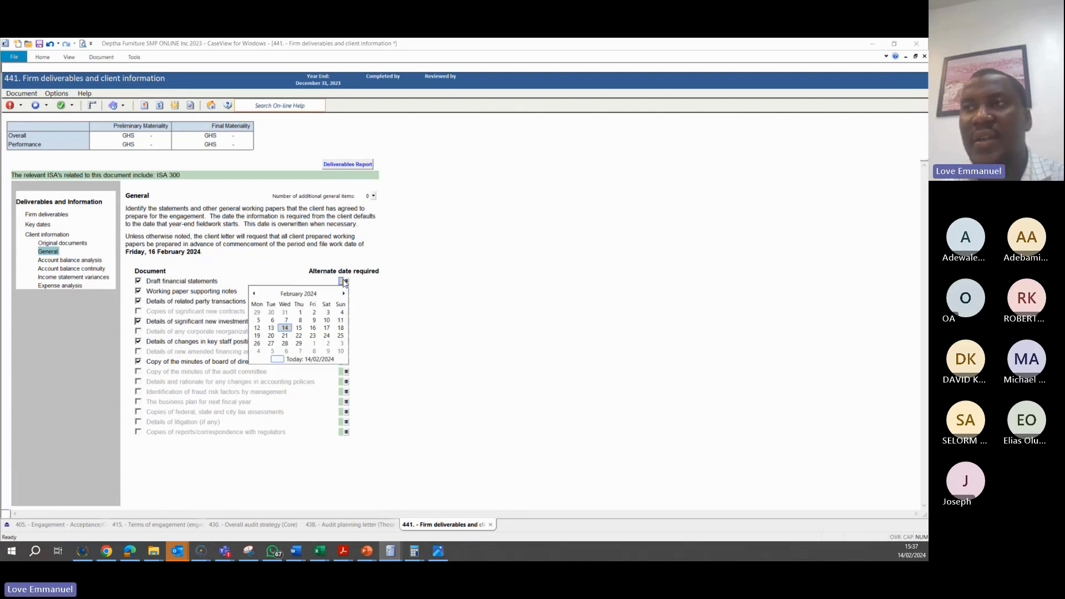
pyautogui.click(300, 343)
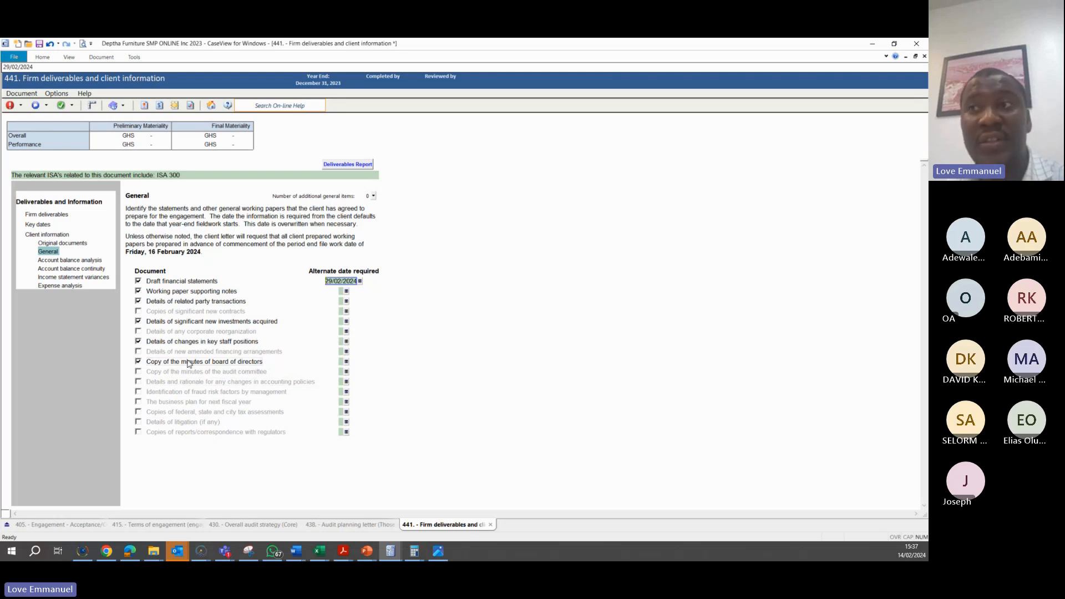
# In the Account balance analysis section, include bank reconciliations, the inventory listing, and property, plant and equipment additions and disposals
pyautogui.click(59, 260)
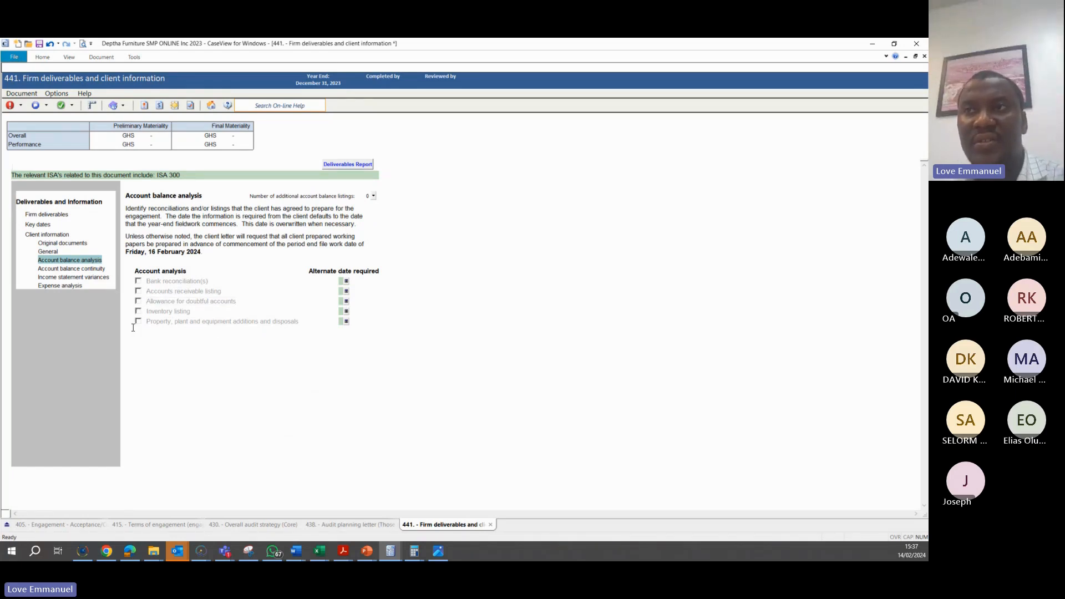
pyautogui.click(138, 322)
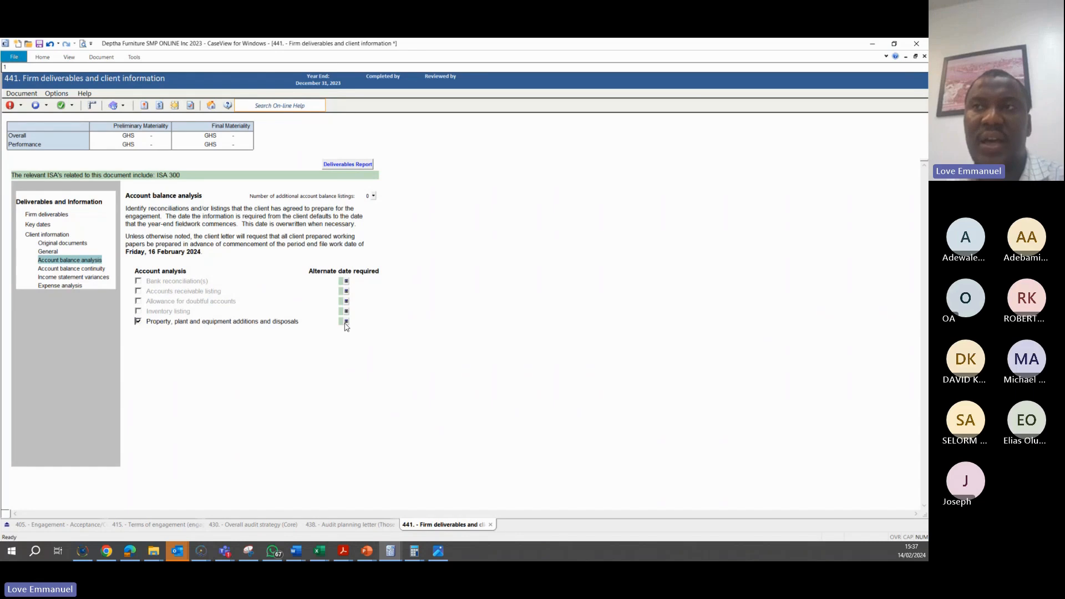
pyautogui.click(138, 311)
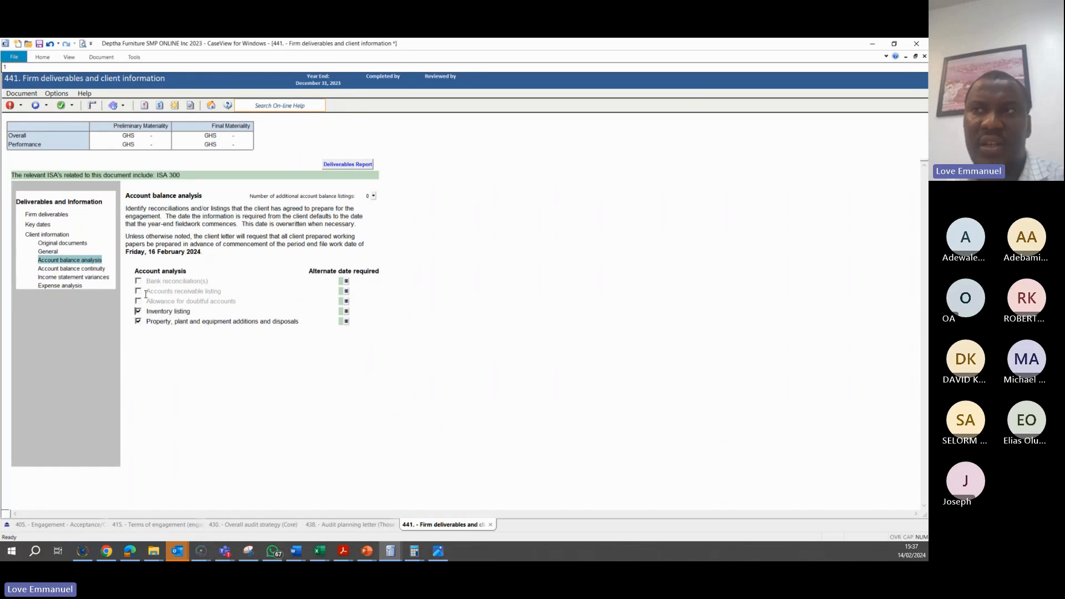
pyautogui.click(139, 281)
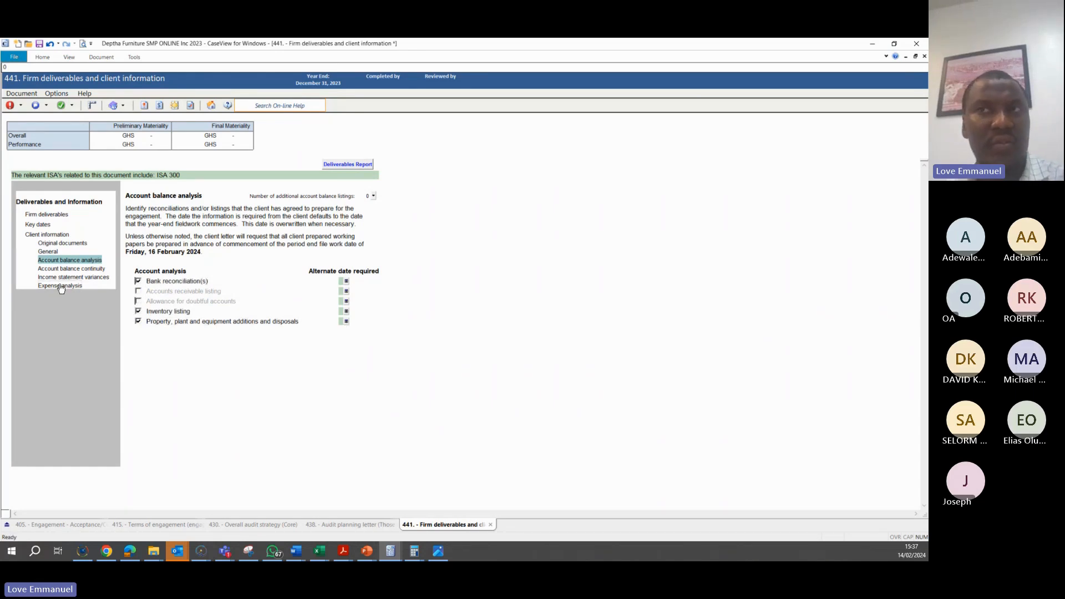
# Look over the account balance continuity and income statement variances sections, and review the dates and requested documents in the deliverables report letter
pyautogui.click(56, 268)
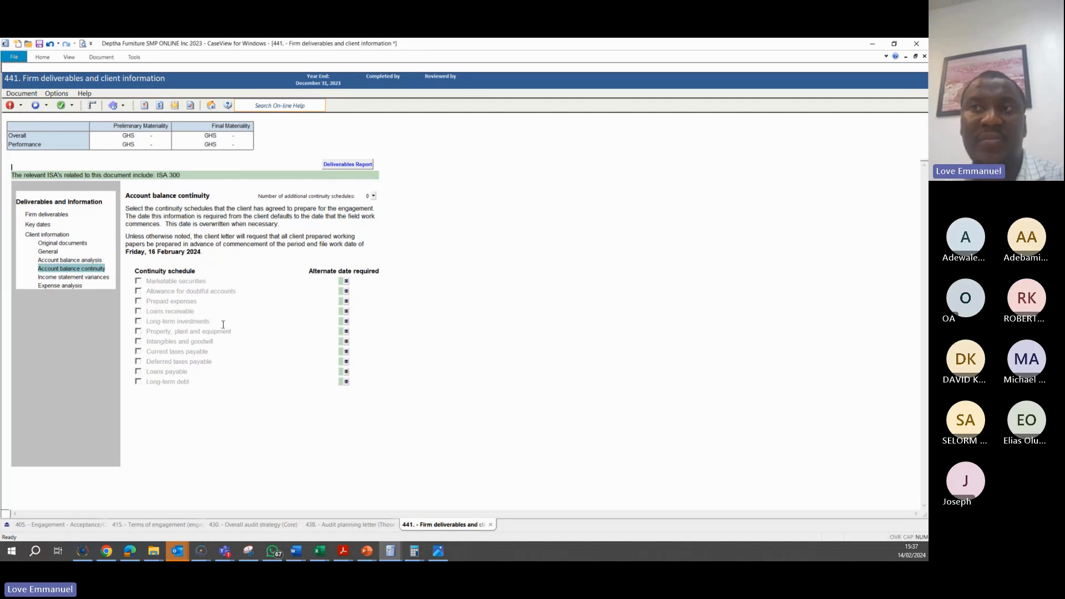
pyautogui.click(50, 276)
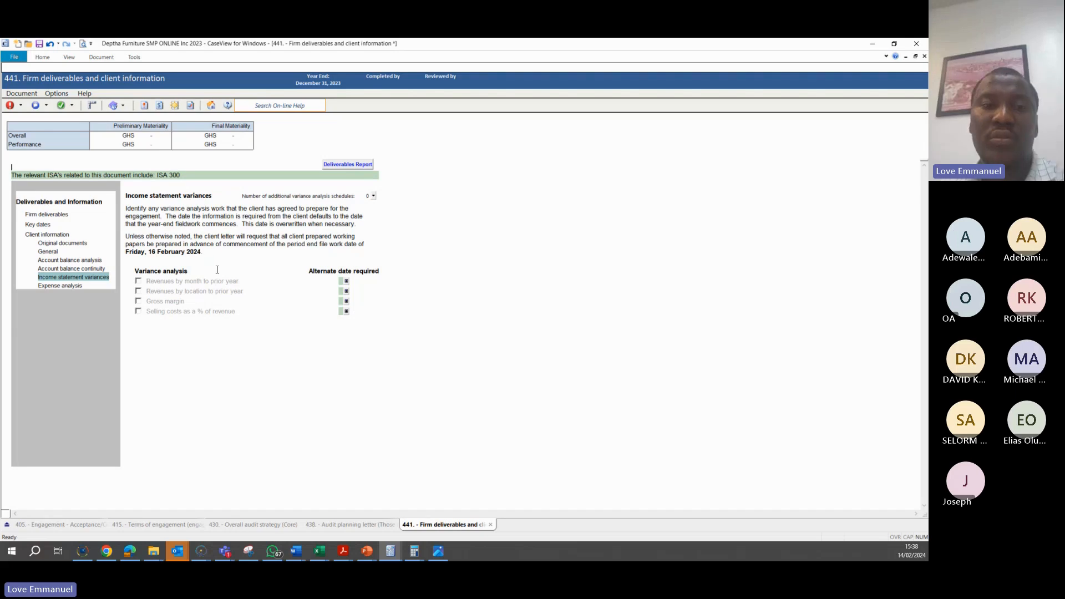
pyautogui.click(340, 166)
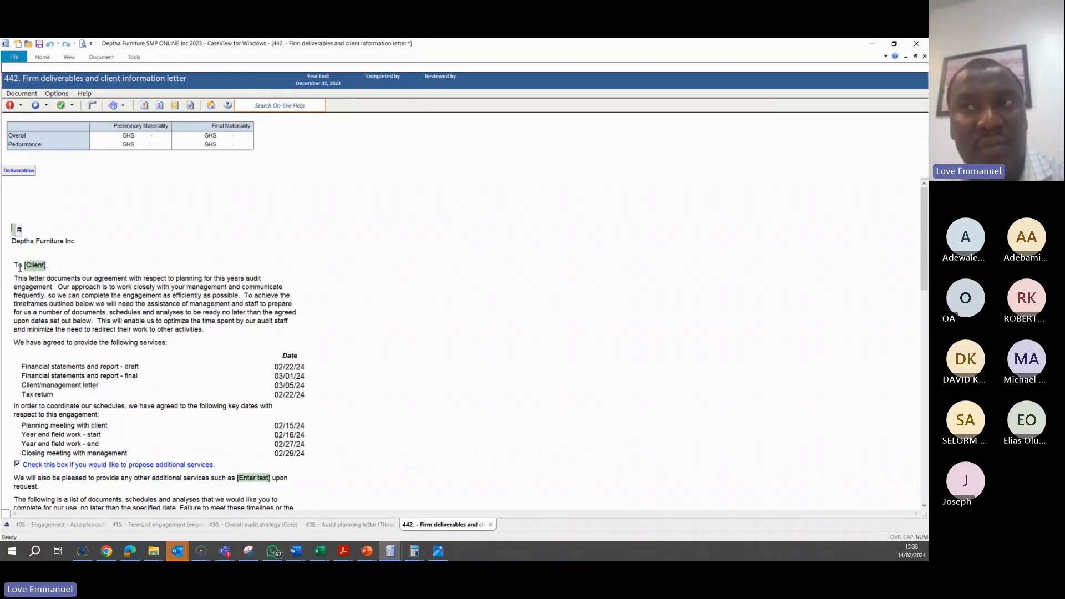
pyautogui.scroll(-3, 227, 259)
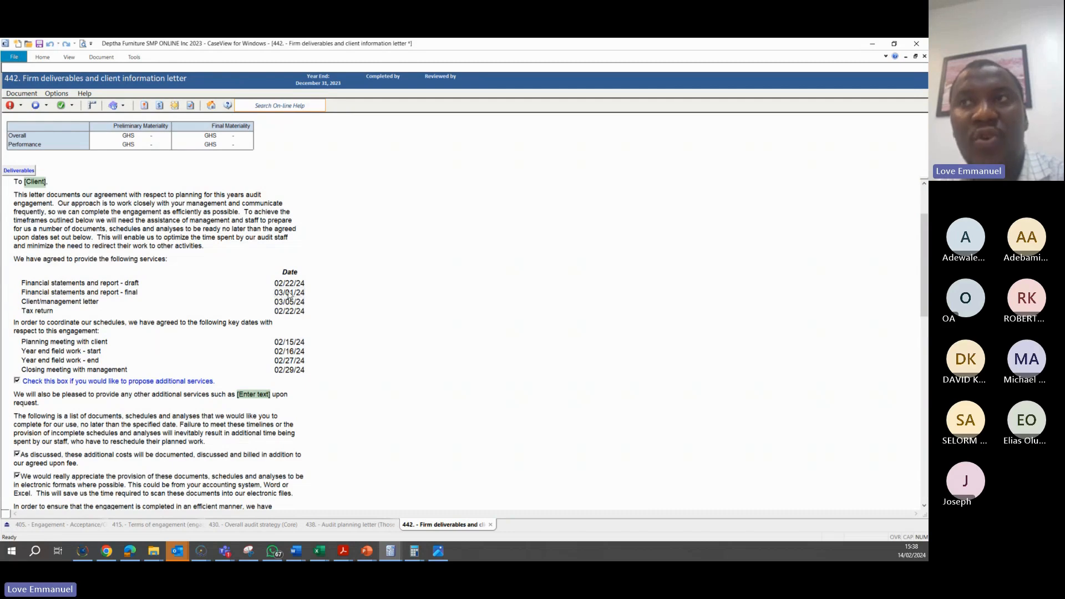
pyautogui.scroll(-3, 289, 296)
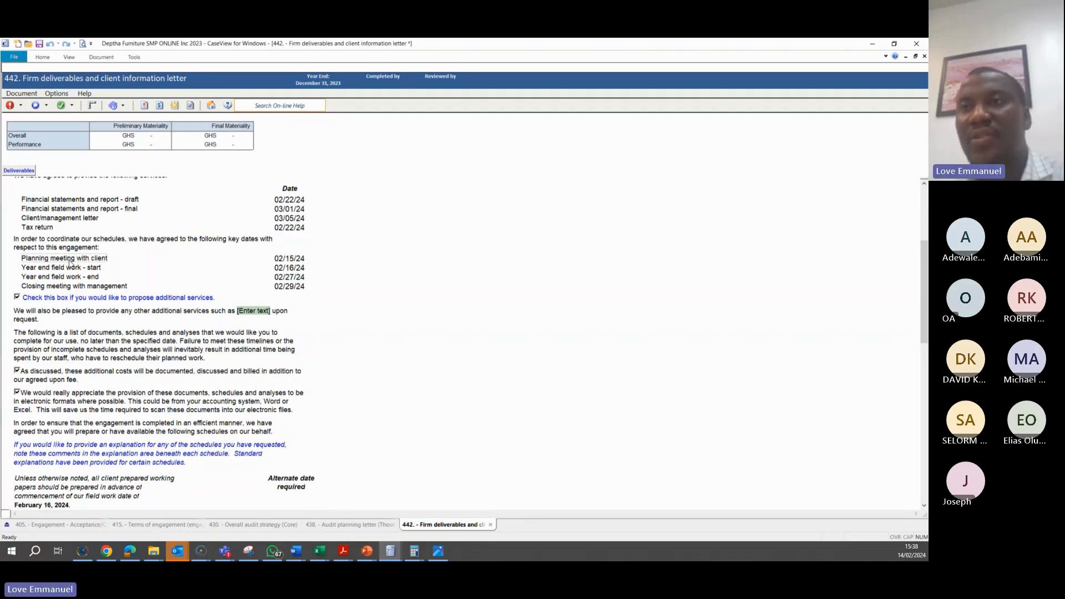
pyautogui.scroll(-5, 70, 264)
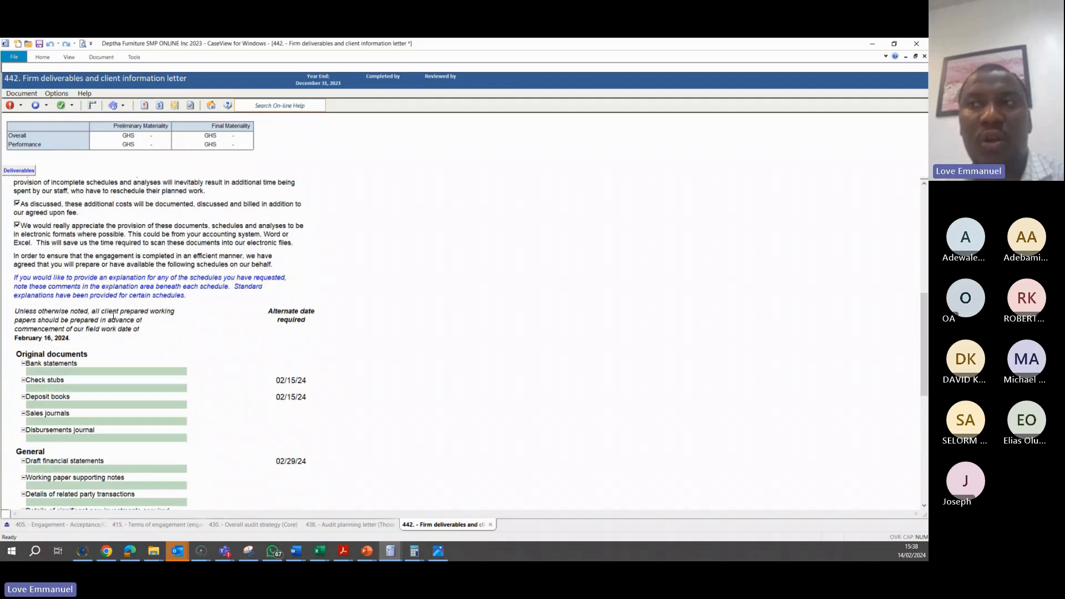
pyautogui.scroll(-1, 288, 307)
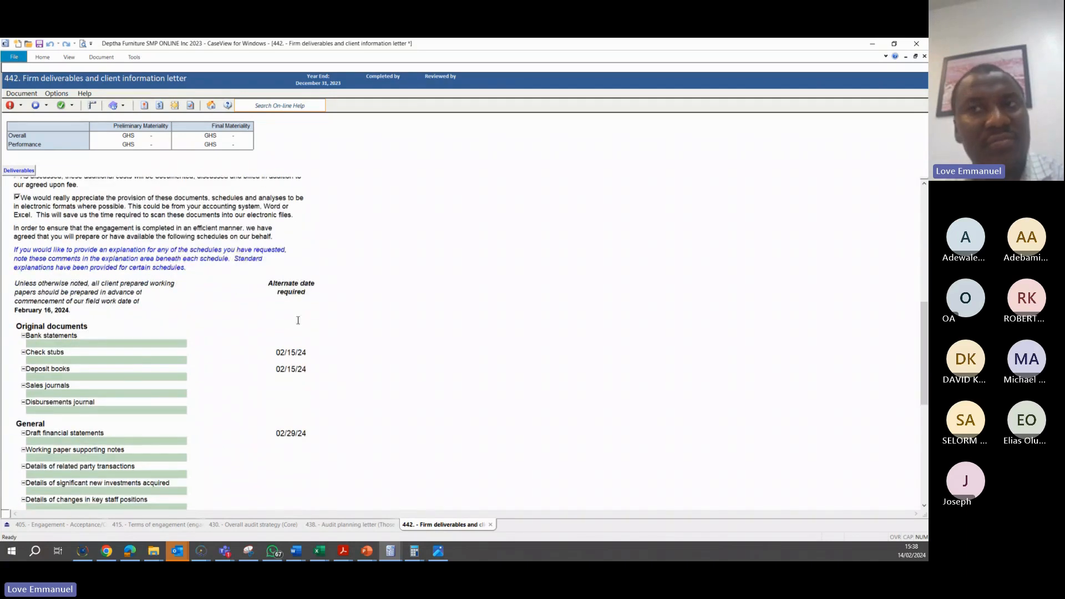
# Review the General and Account balance analysis requests and closing of the client letter, and return to the Caseware Working Papers dashboard
pyautogui.scroll(-7, 287, 307)
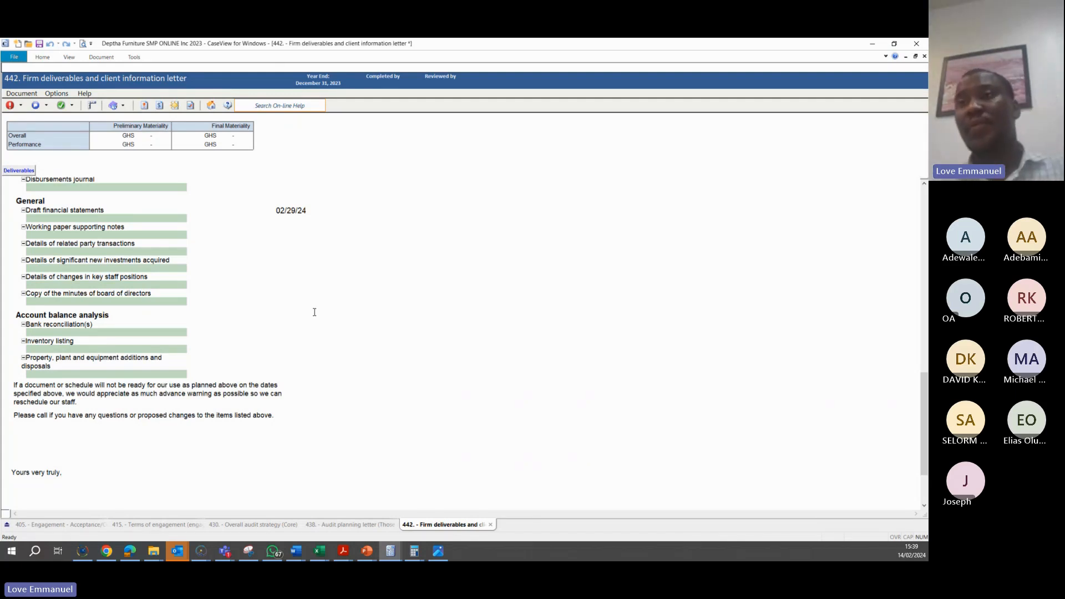
pyautogui.moveTo(105, 485); pyautogui.dragTo(66, 291)
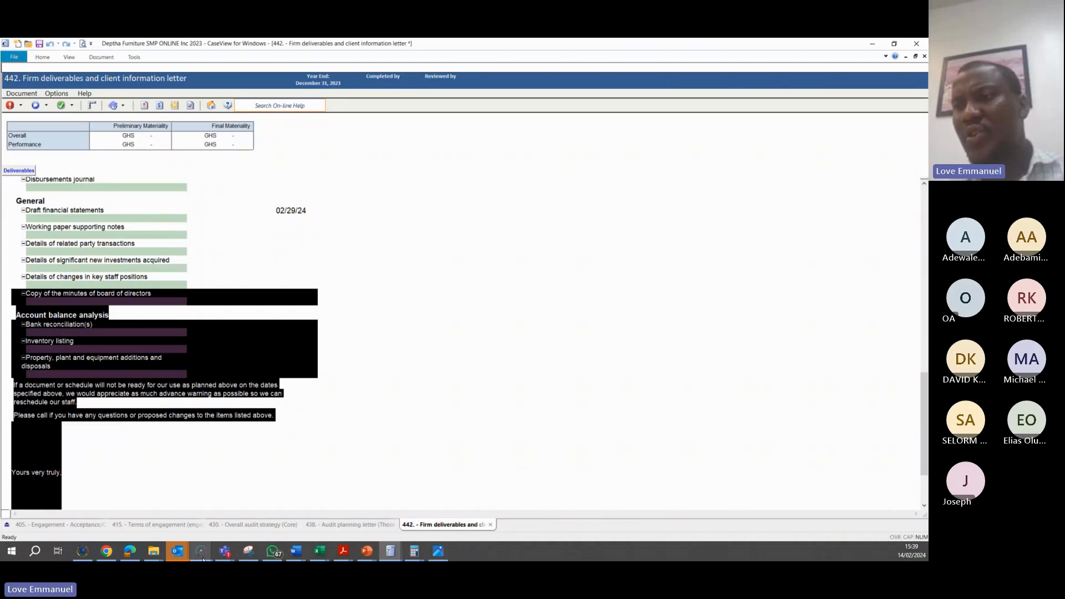
pyautogui.moveTo(203, 557)
pyautogui.click(214, 535)
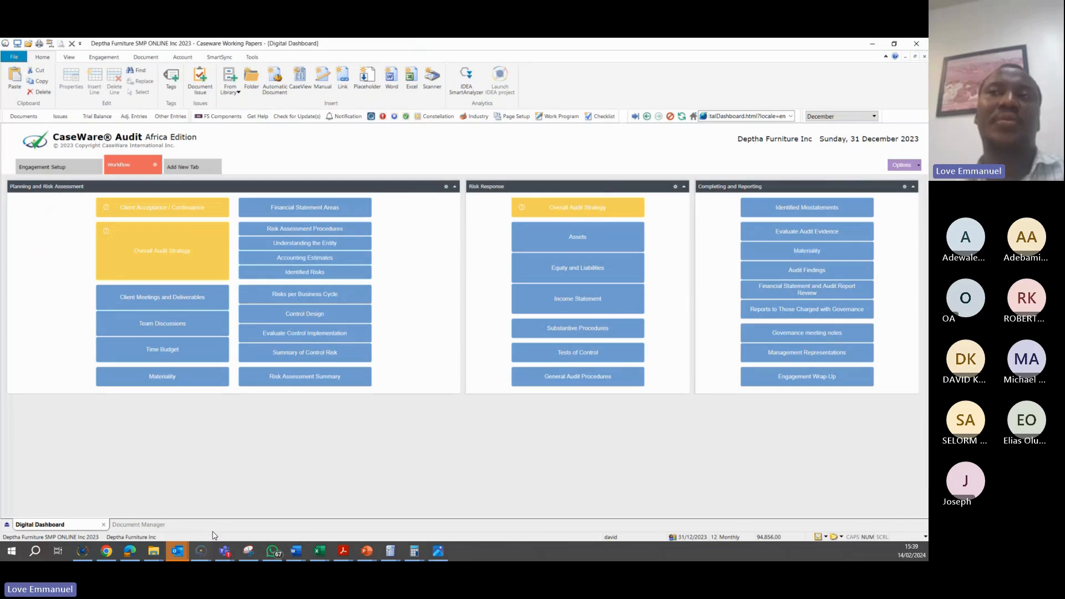
# Check the documents mapped to Client Meetings and Deliverables, and open document 436, Team planning discussions (Core), from Team Discussions
pyautogui.click(164, 302)
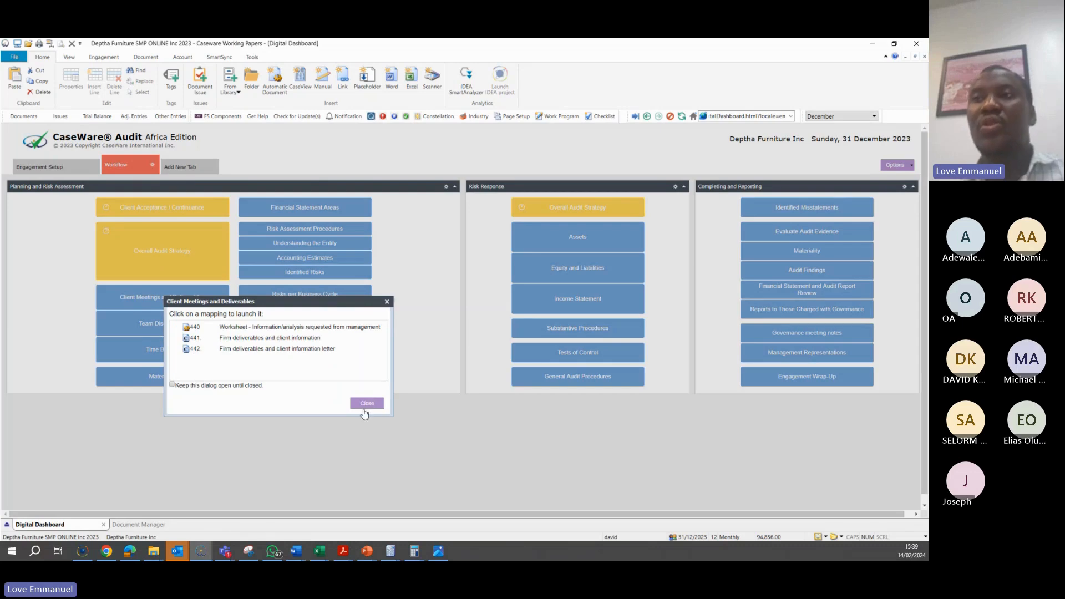
pyautogui.click(367, 404)
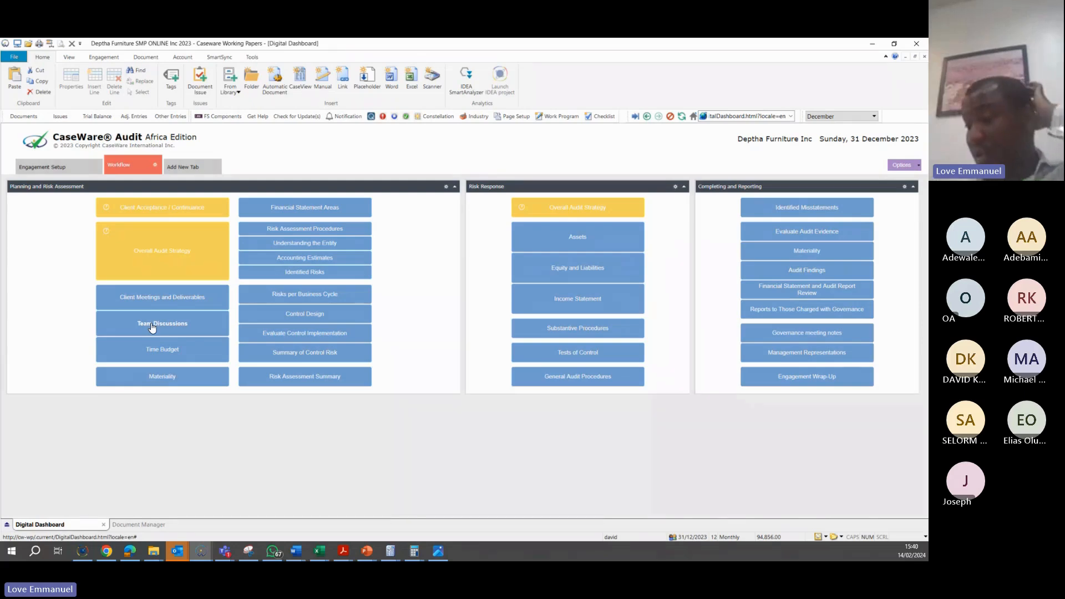
pyautogui.click(152, 327)
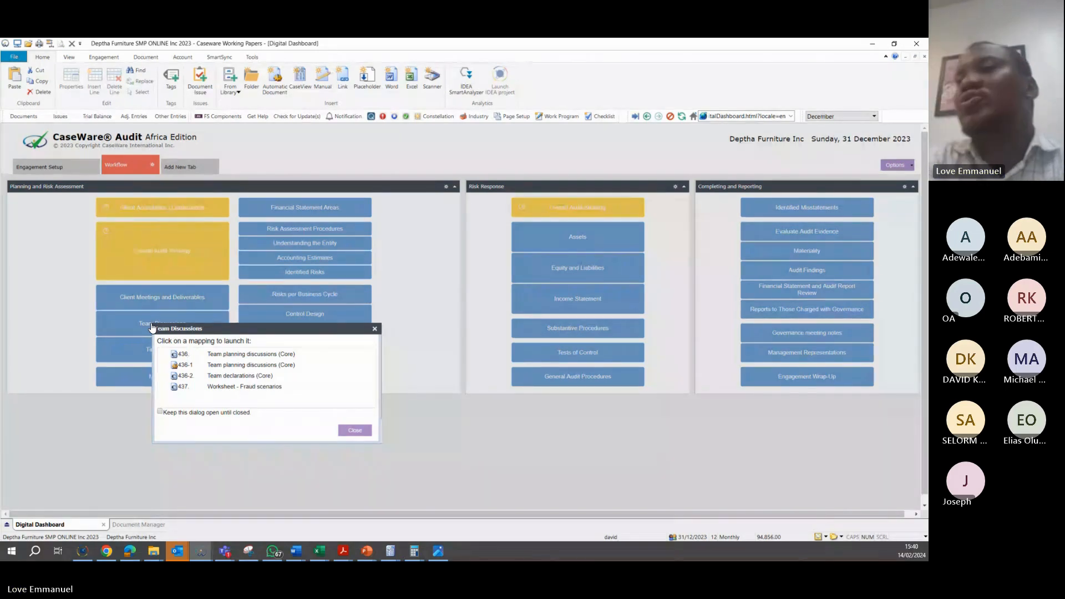
pyautogui.click(238, 355)
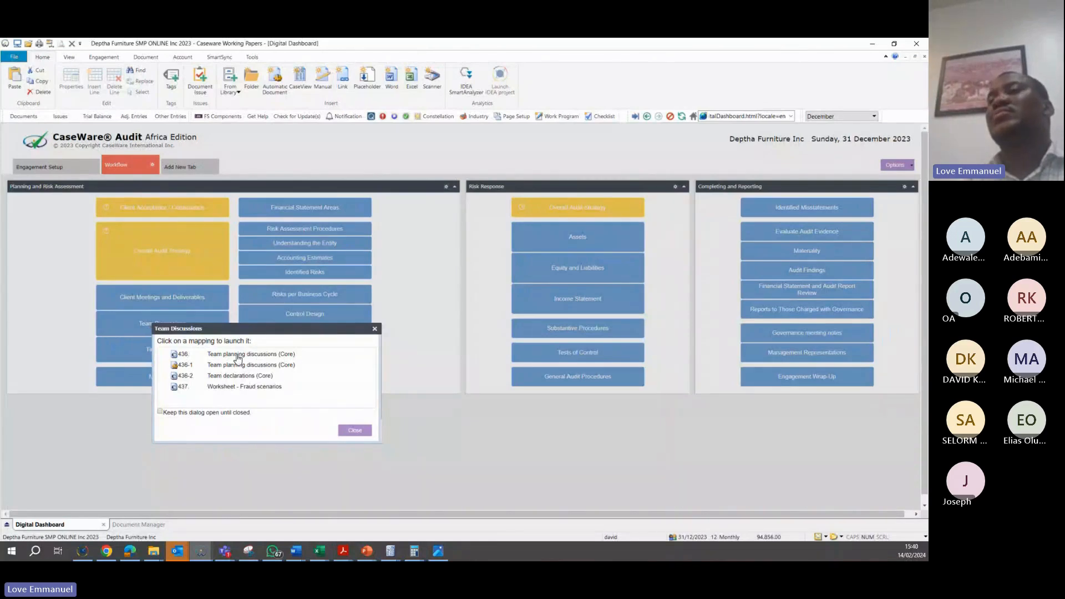